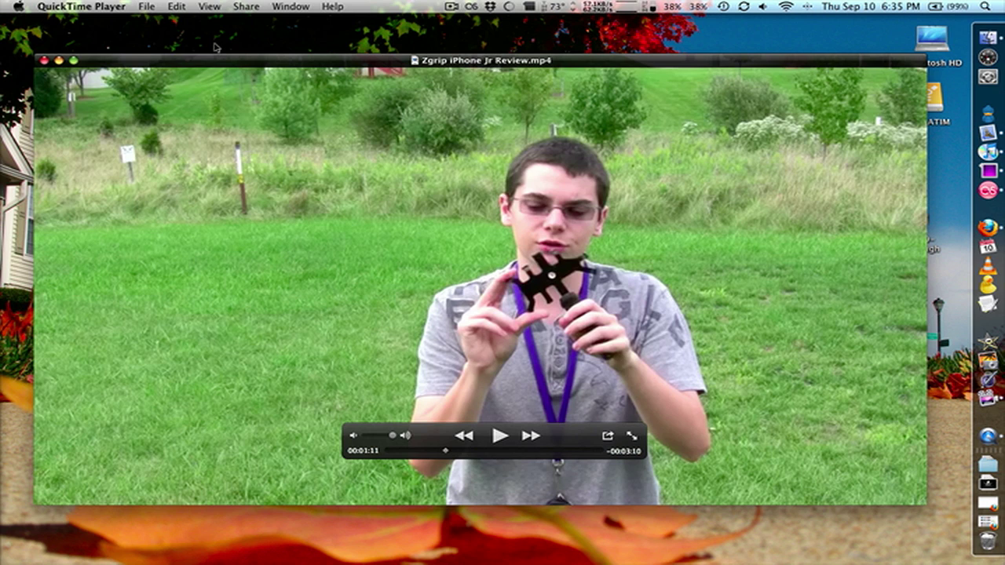
Step: Close the review video and set a new movie recording's quality to Maximum
left_click(44, 60)
left_click(145, 6)
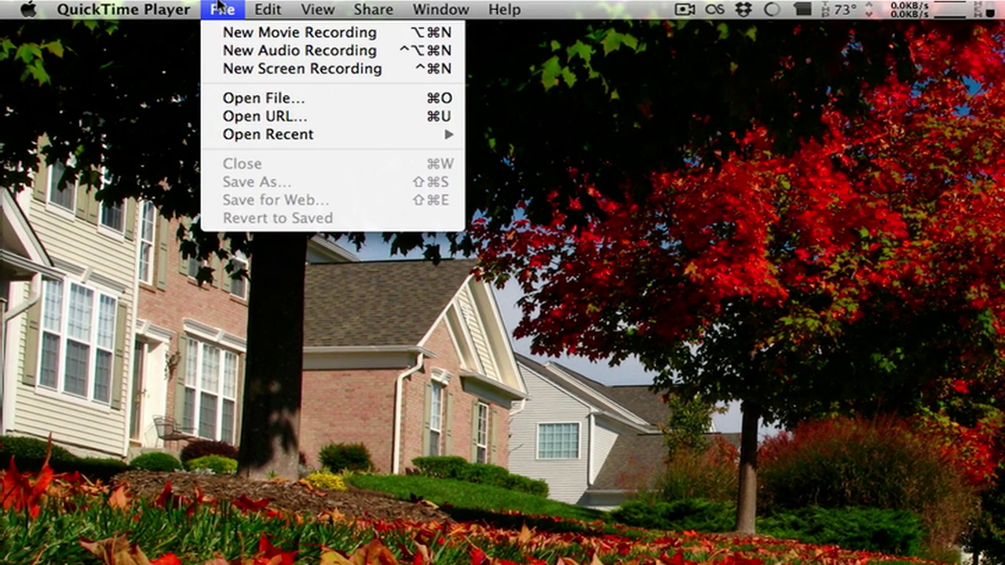
left_click(221, 35)
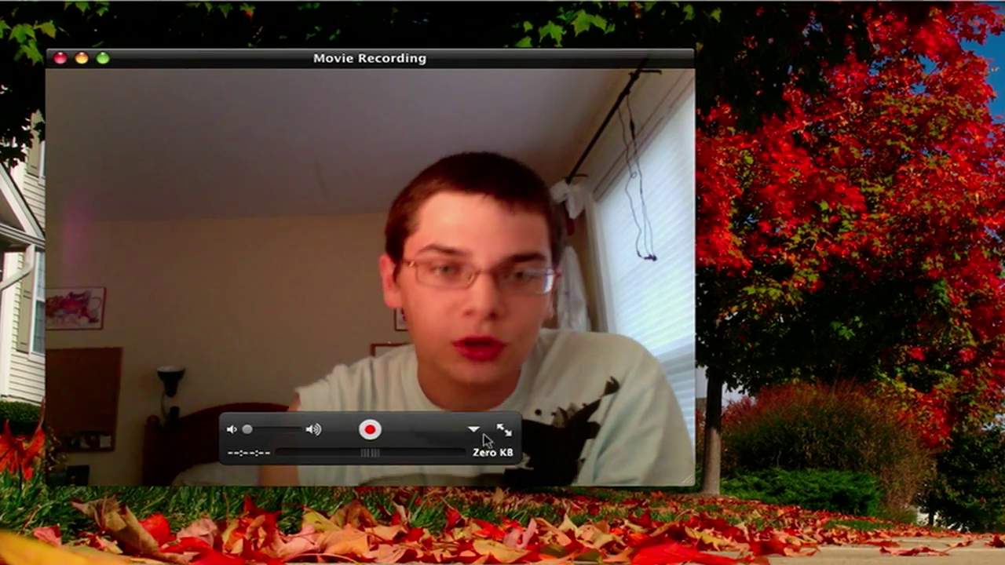
left_click(499, 466)
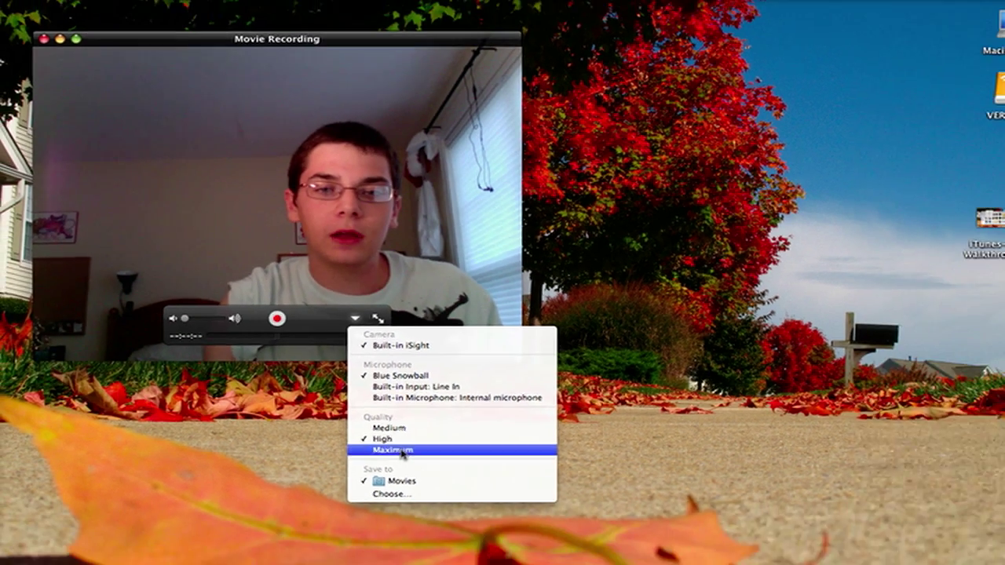
left_click(469, 500)
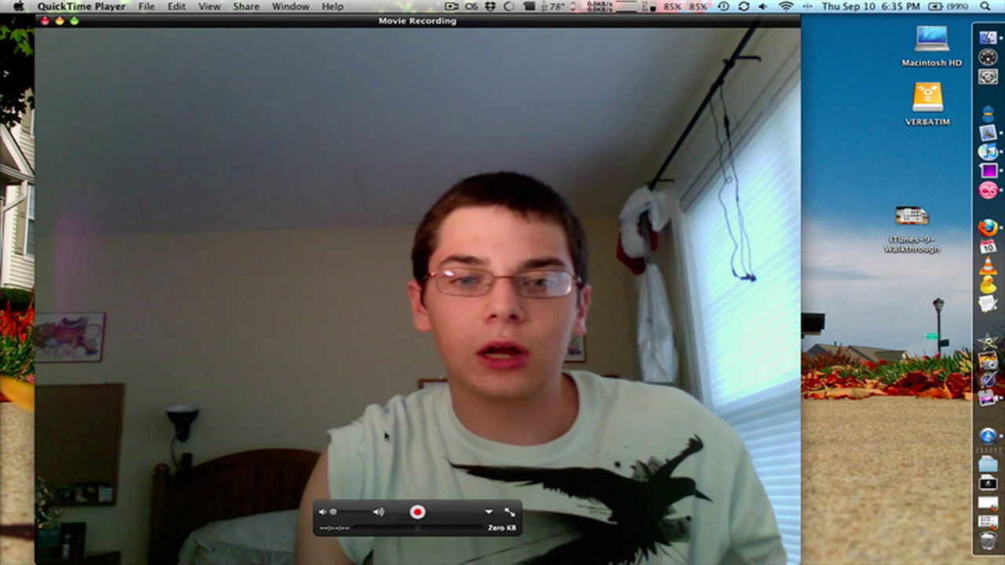
Step: Confirm the Maximum quality setting, close the Movie Recording window and show the File menu
left_click(488, 512)
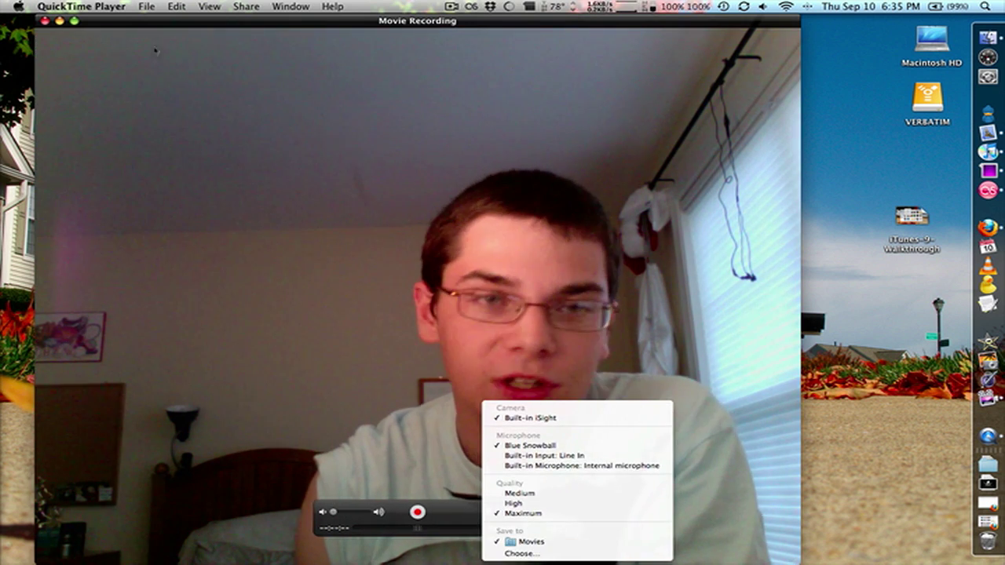
left_click(533, 542)
left_click(45, 20)
left_click(149, 7)
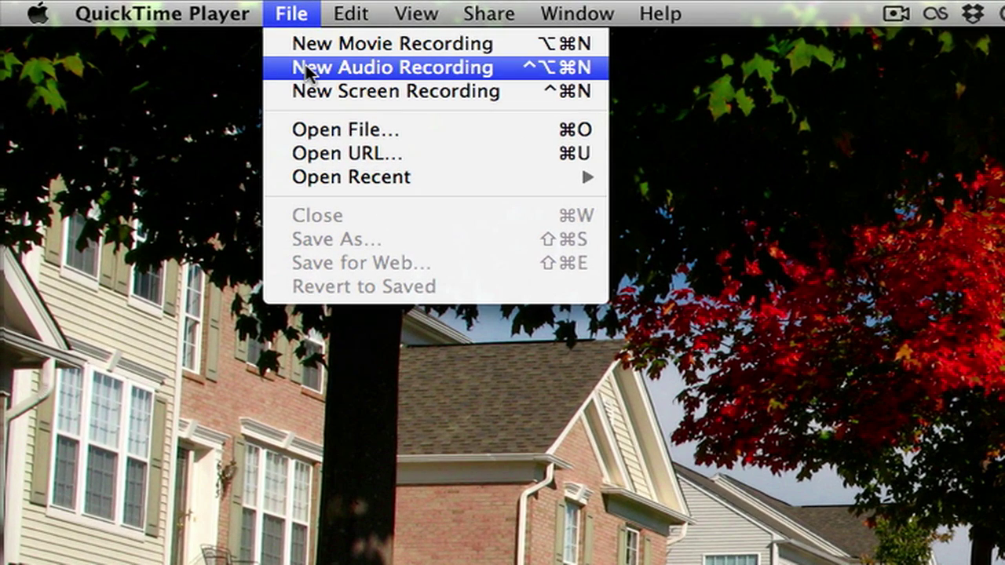
Step: Open and close a new audio recording, then start a new screen recording
left_click(305, 66)
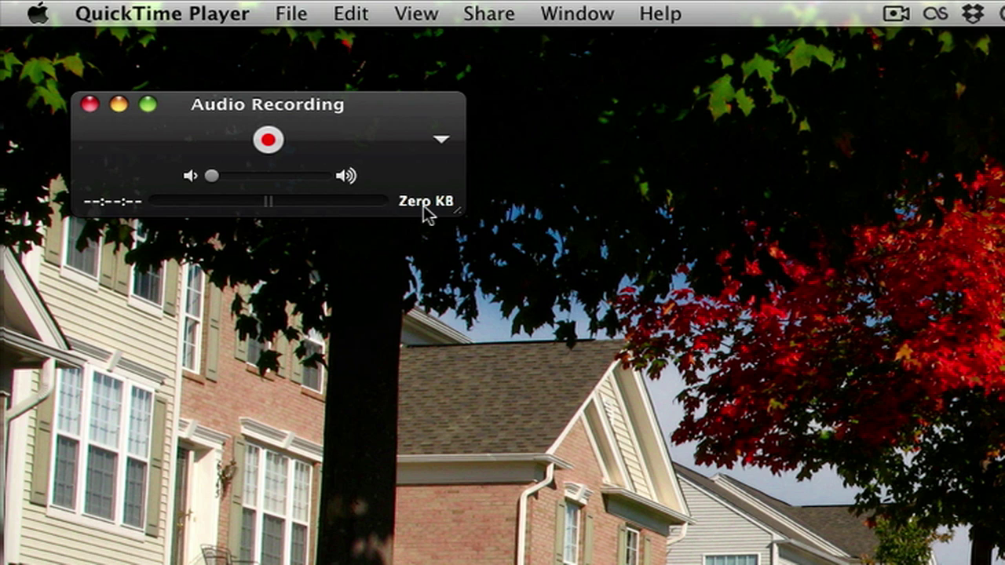
left_click(91, 105)
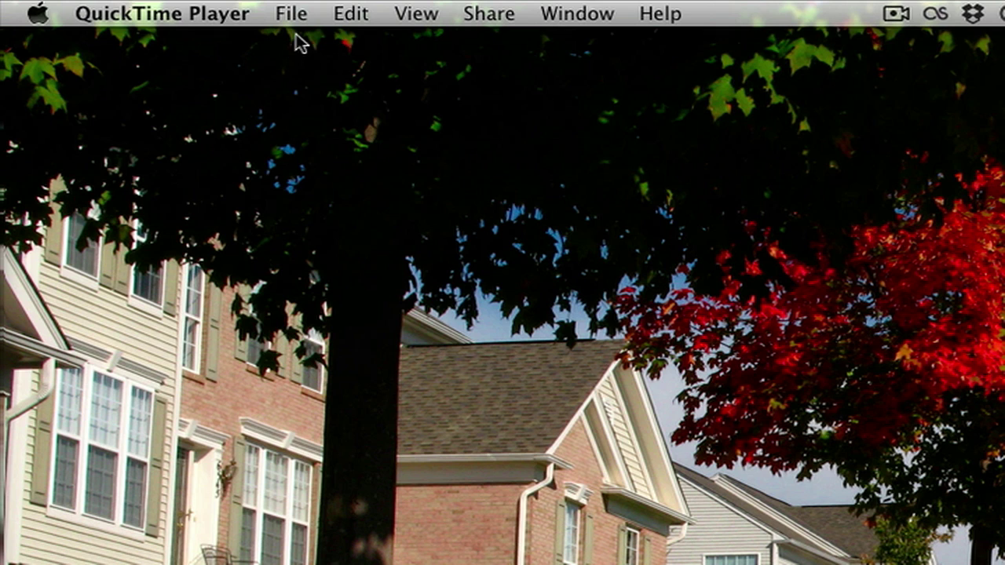
left_click(295, 18)
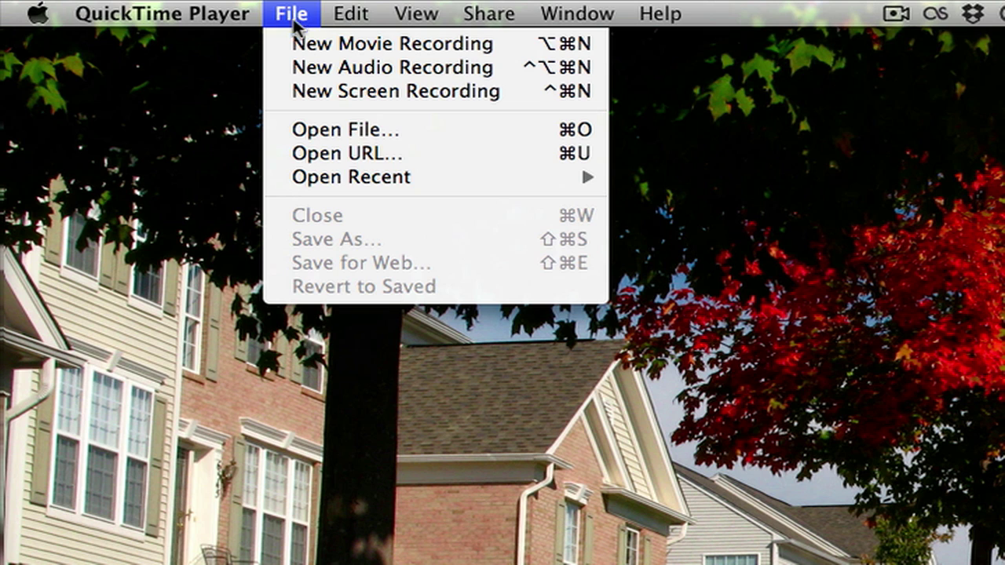
left_click(329, 89)
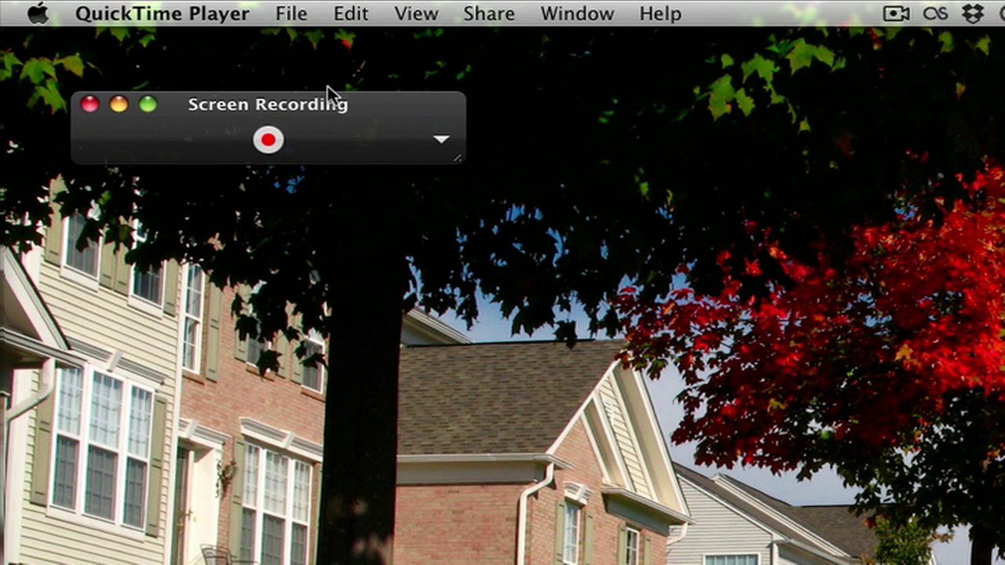
Step: Set the screen recording to save to the Desktop and start recording
left_click(434, 143)
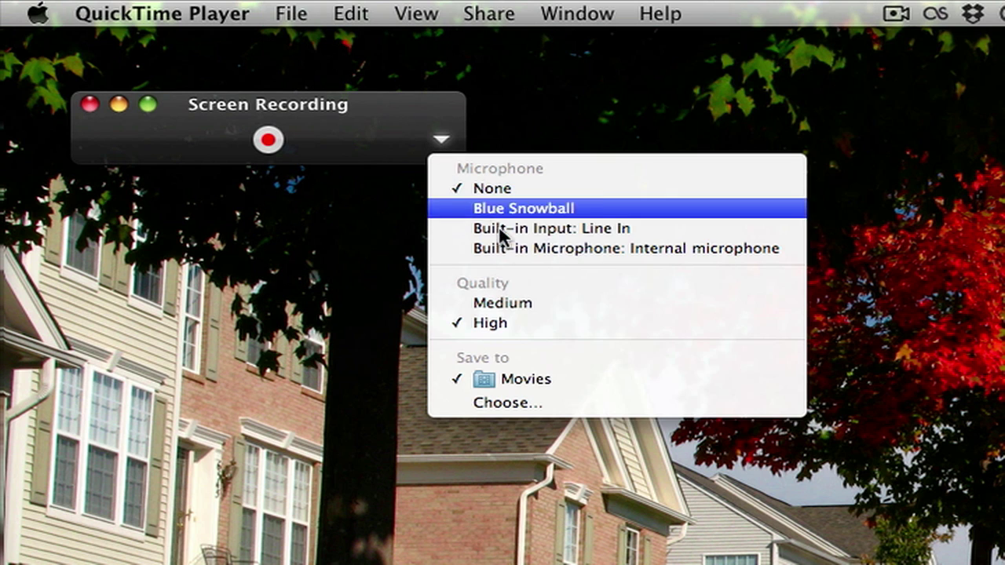
left_click(571, 403)
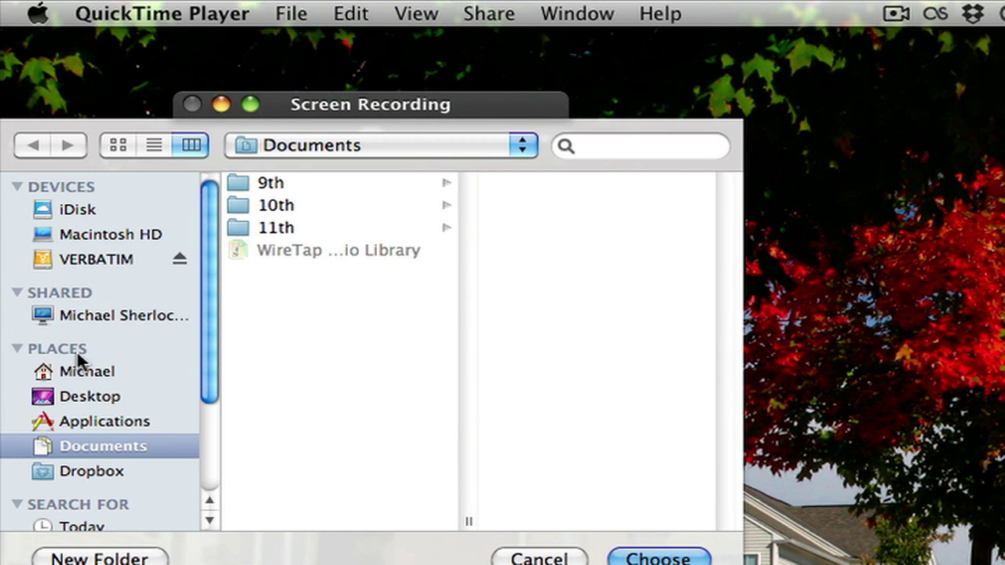
left_click(82, 403)
left_click(658, 558)
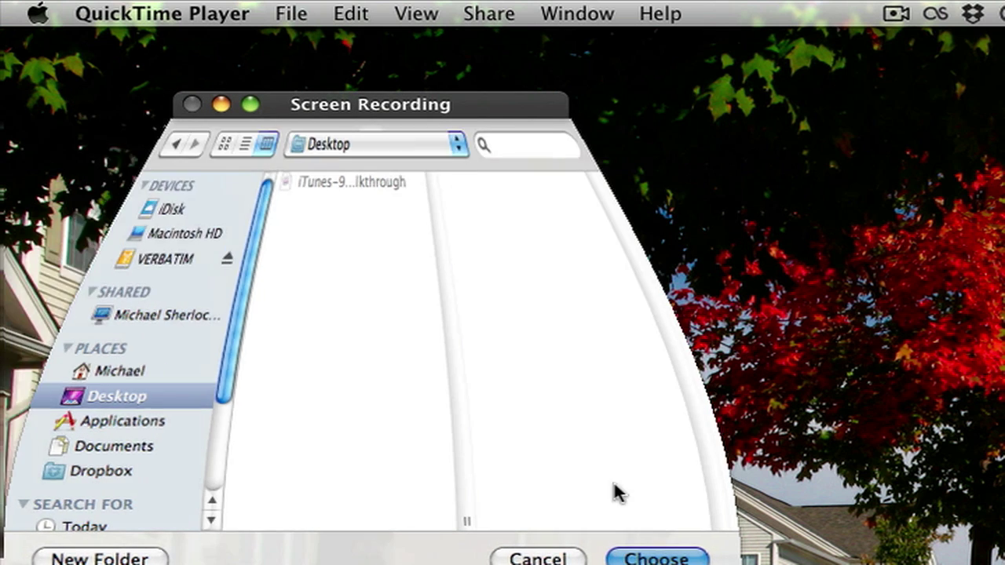
left_click_drag(447, 88, 343, 88)
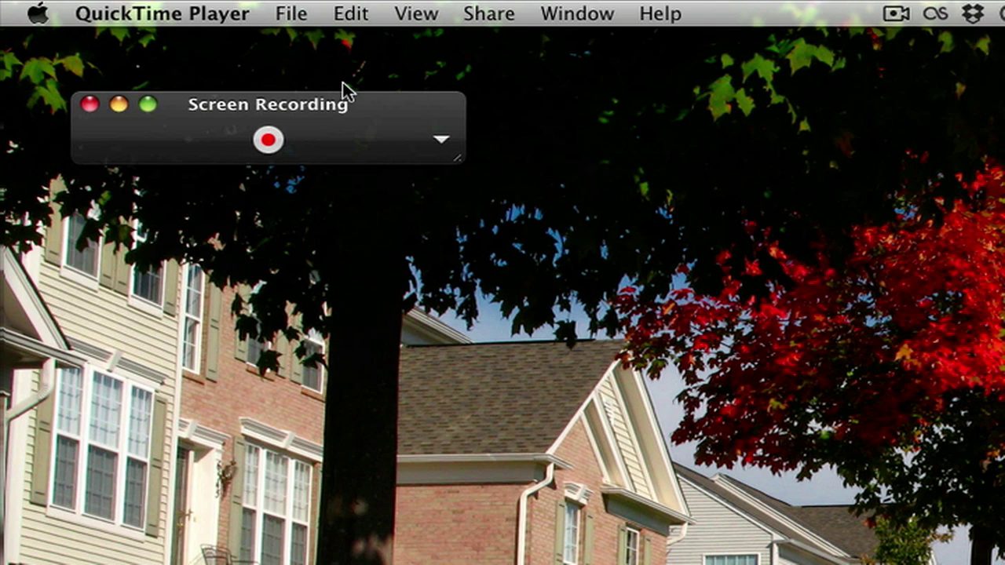
left_click(274, 144)
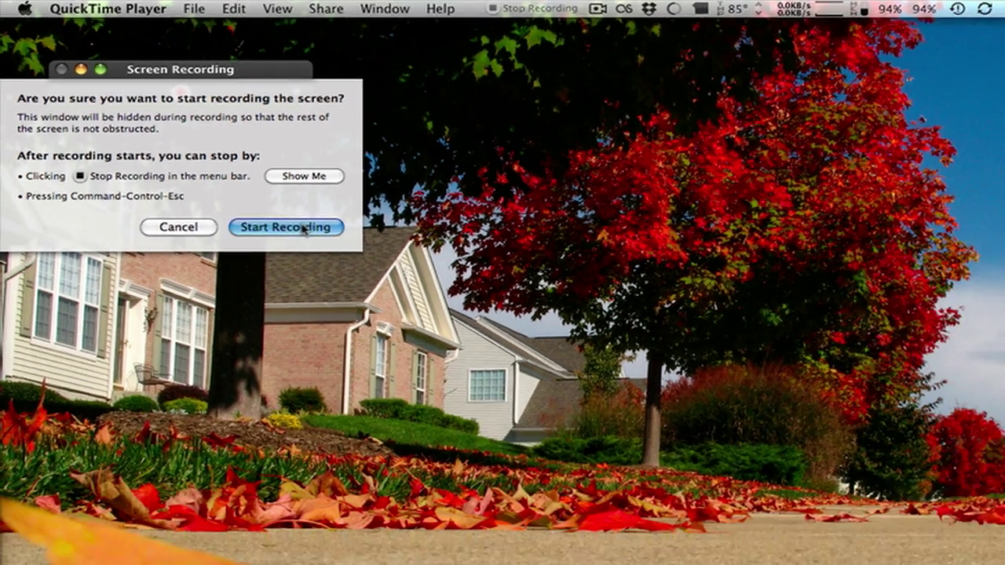
Step: Record a short screen clip, review and close it, then reopen Screen Recording.mov from the Desktop
left_click(304, 228)
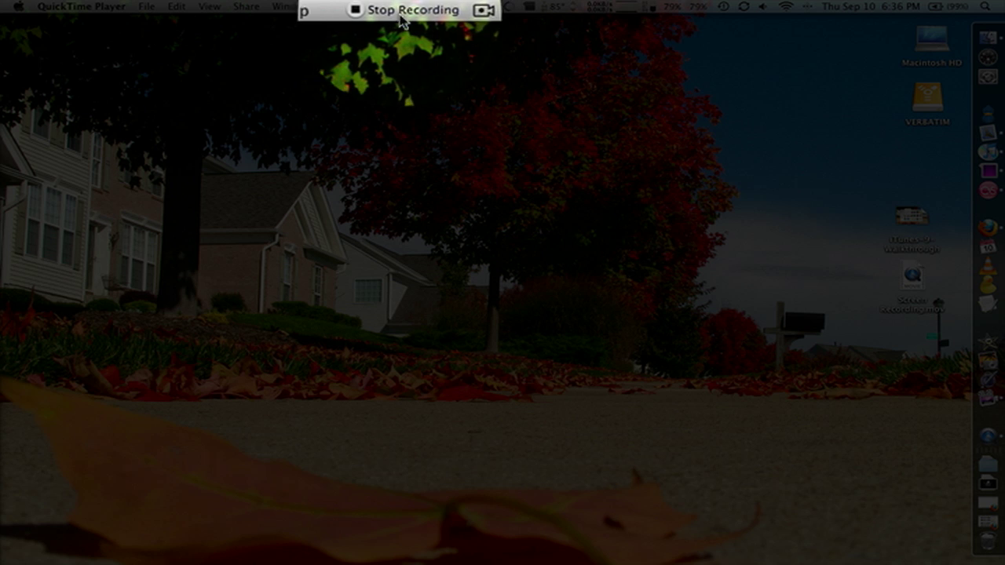
left_click(404, 12)
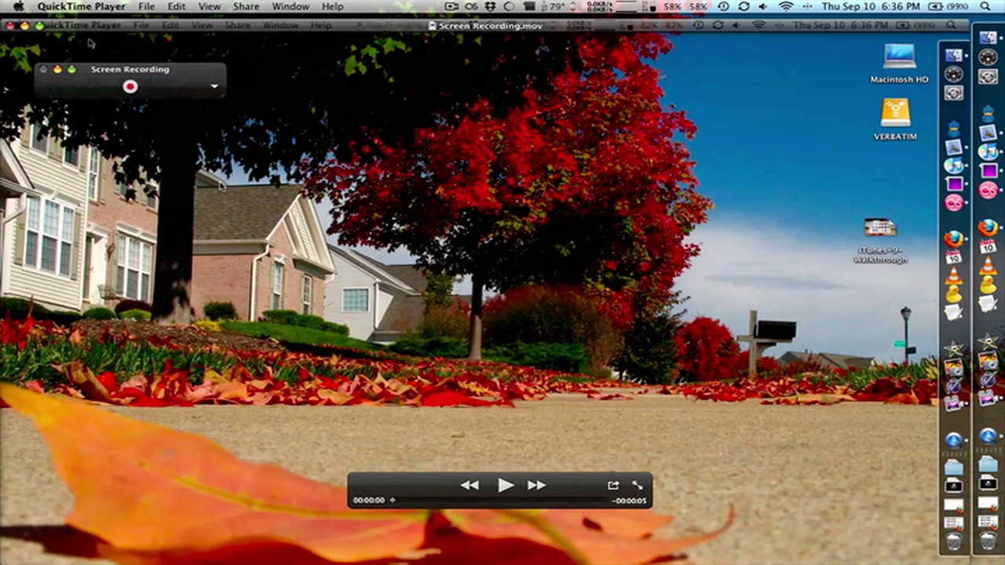
left_click(505, 487)
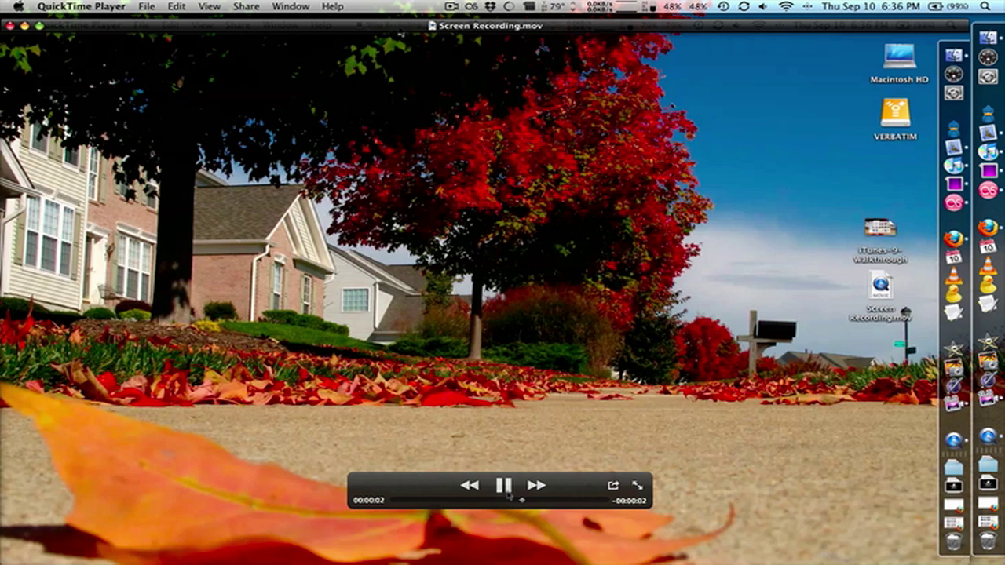
left_click(506, 486)
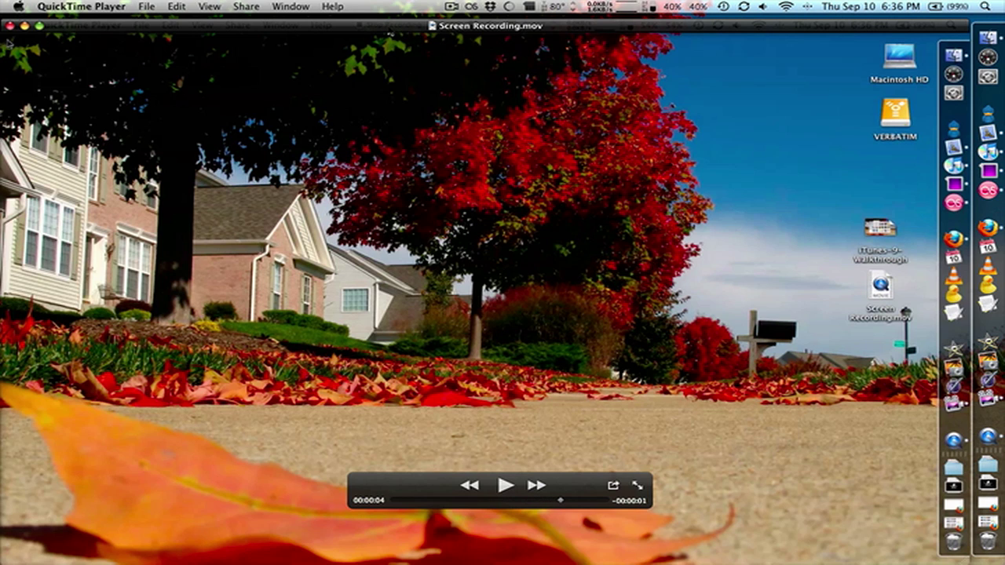
left_click(10, 25)
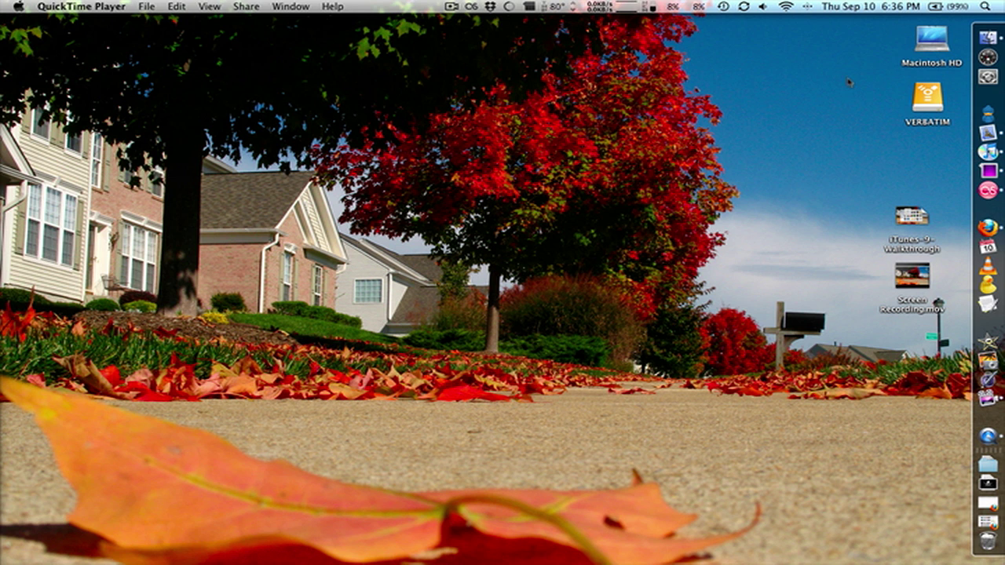
double_click(911, 279)
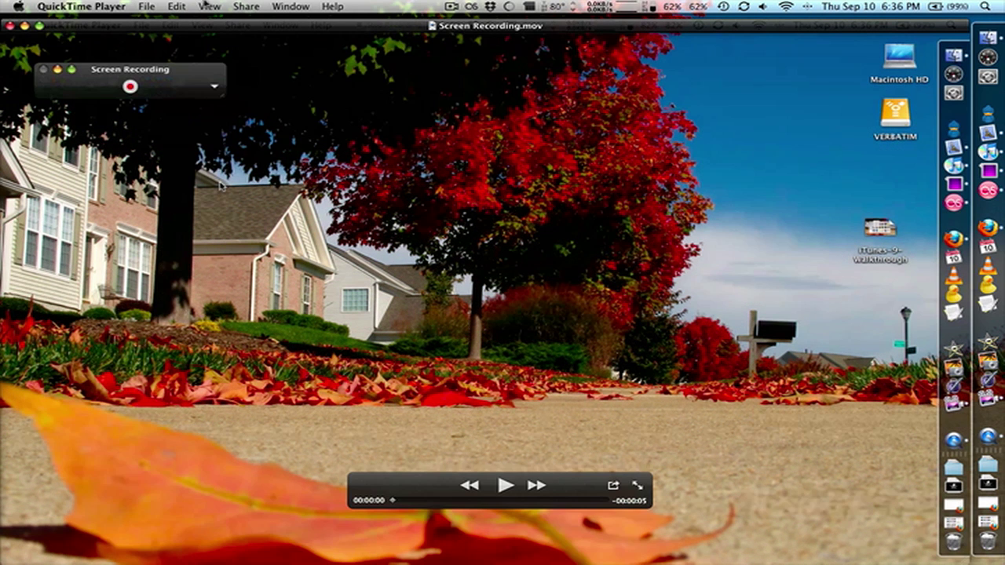
Step: Trim Screen Recording.mov to about one second by pulling both trim handles inward
left_click(201, 5)
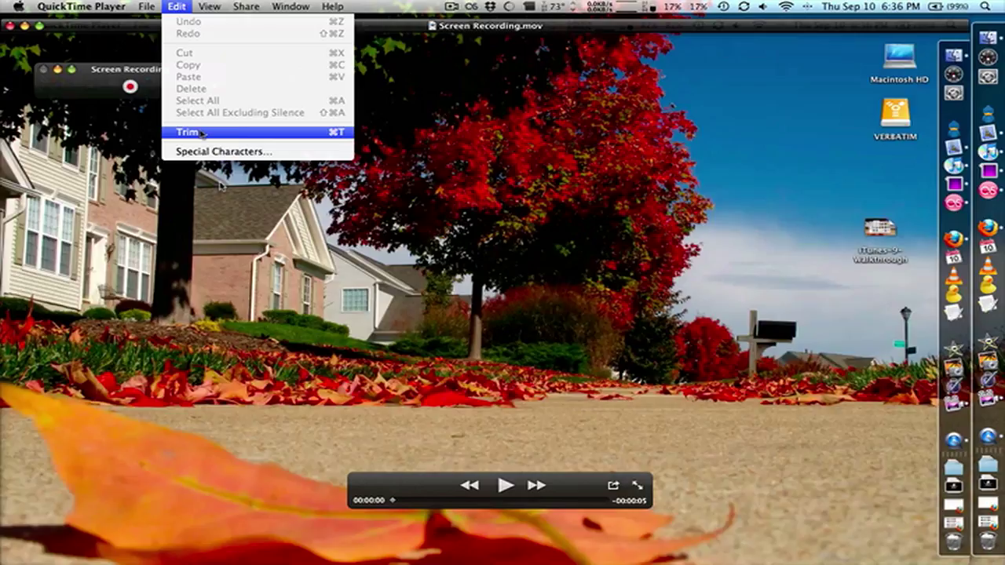
left_click(202, 130)
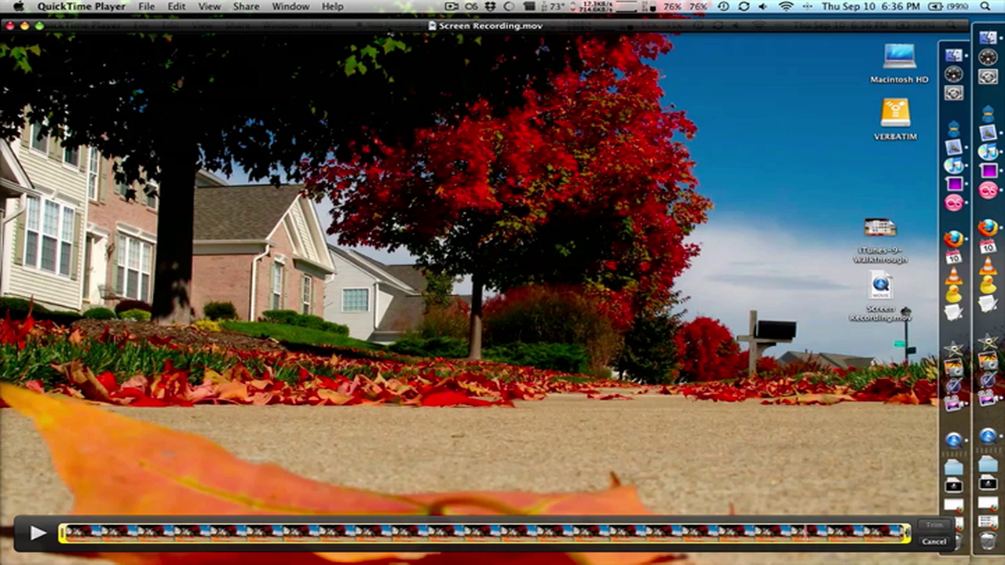
left_click_drag(908, 534, 639, 534)
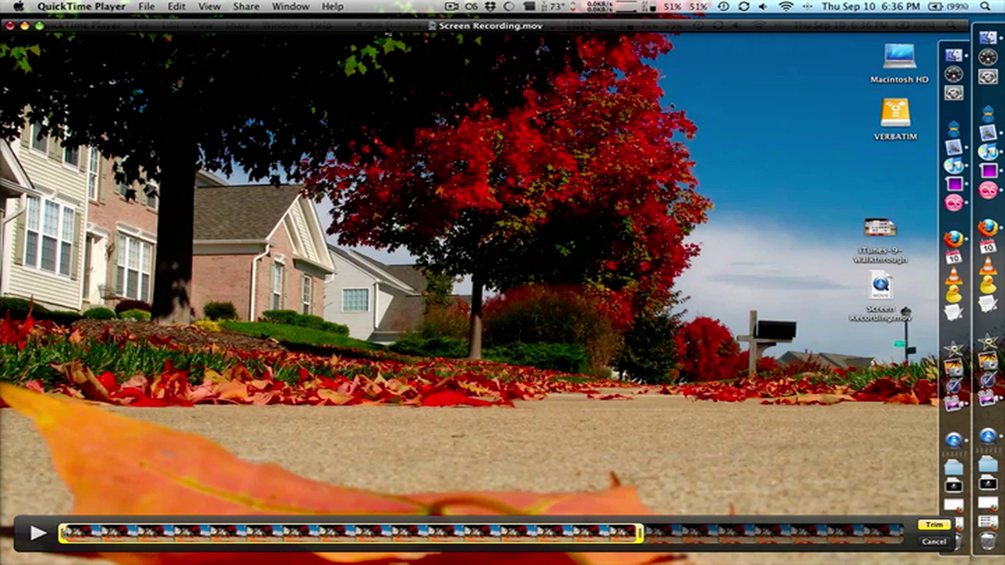
left_click_drag(62, 534, 460, 534)
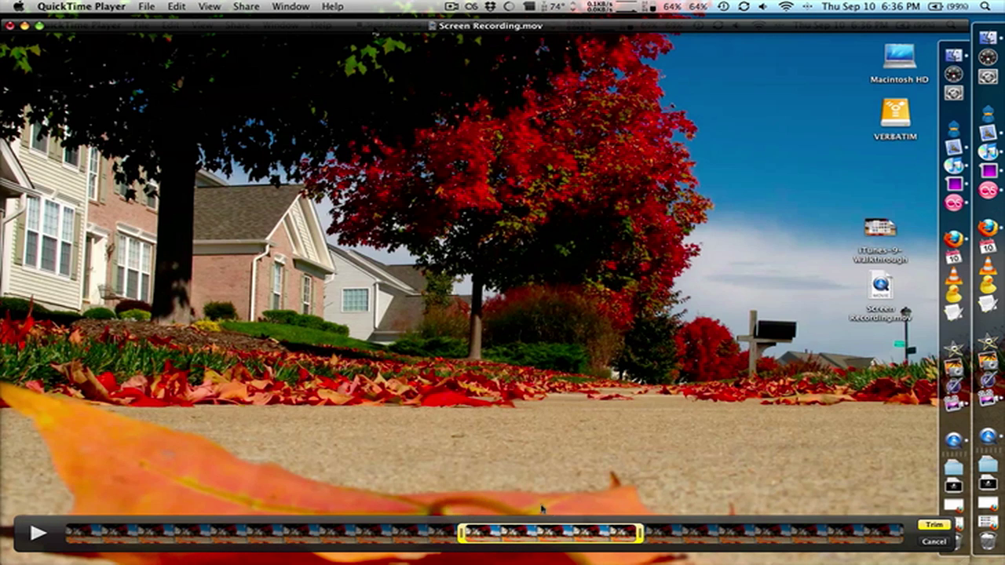
left_click(931, 525)
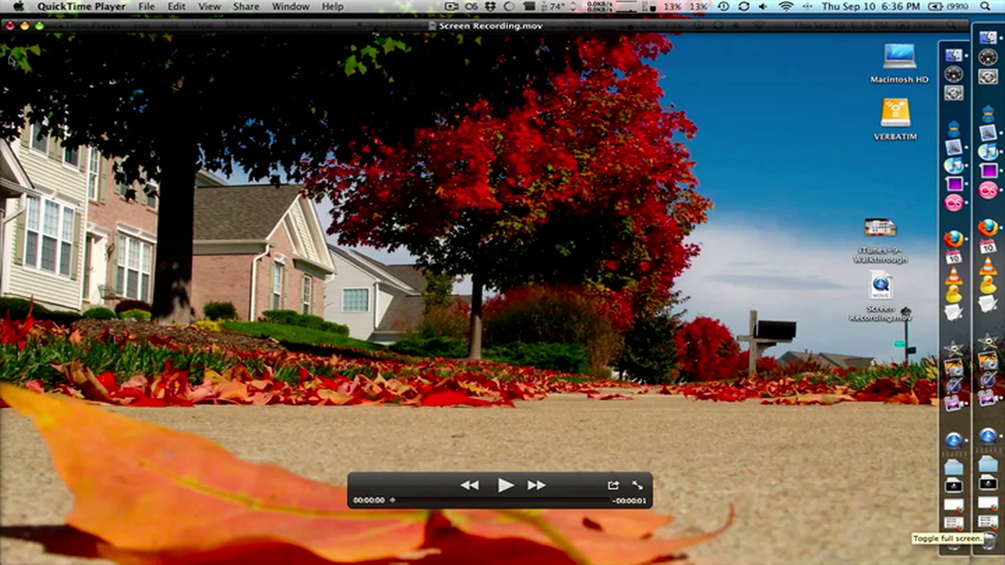
Step: Save the trimmed clip to the Desktop as 'Screen Recording test' in Movie format
left_click(149, 6)
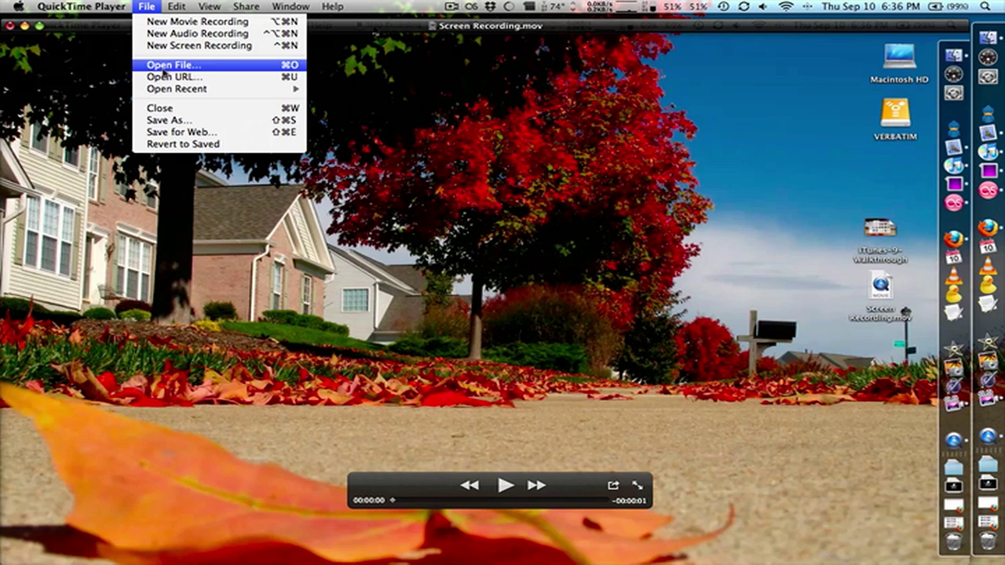
left_click(165, 120)
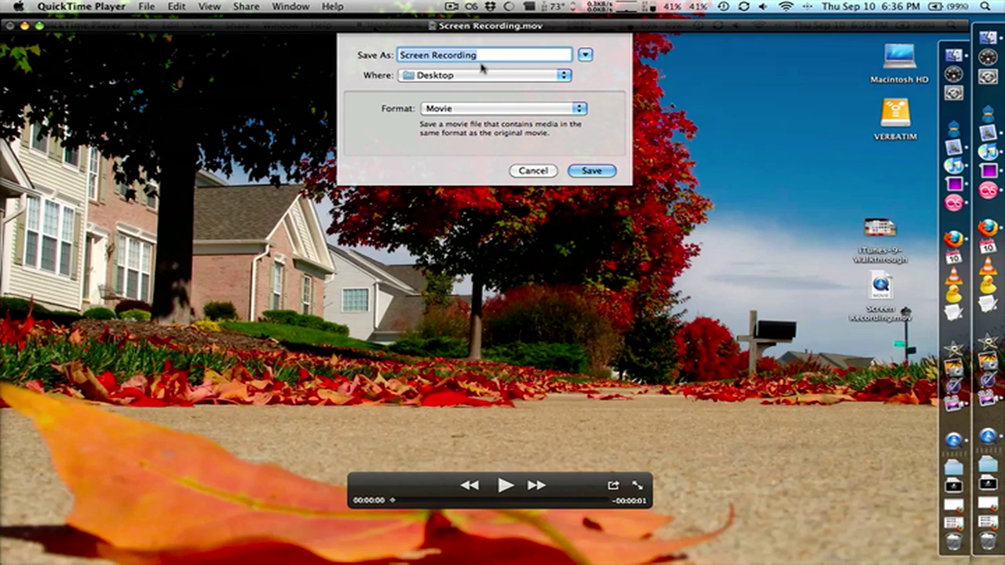
left_click(483, 55)
type("test")
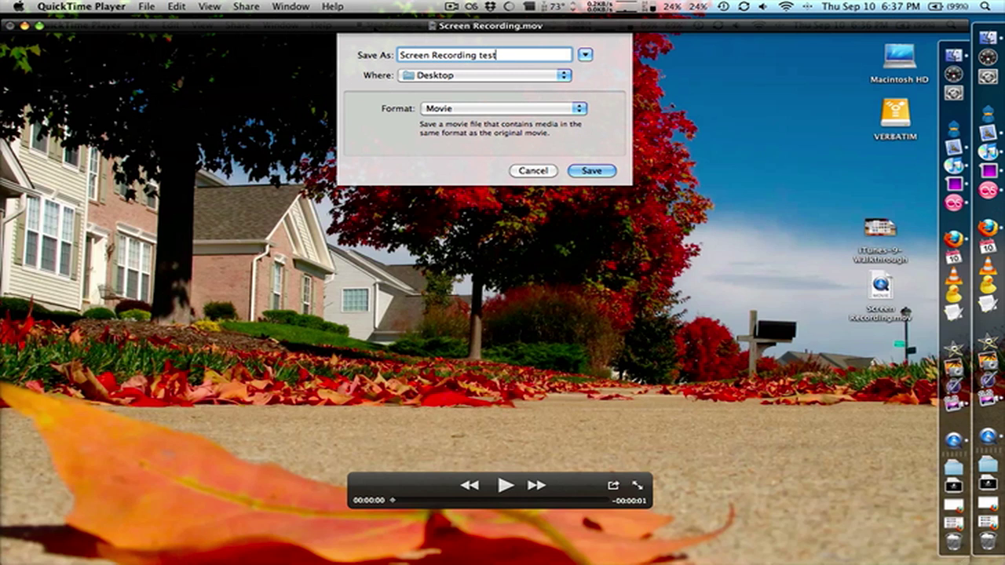
key("Return")
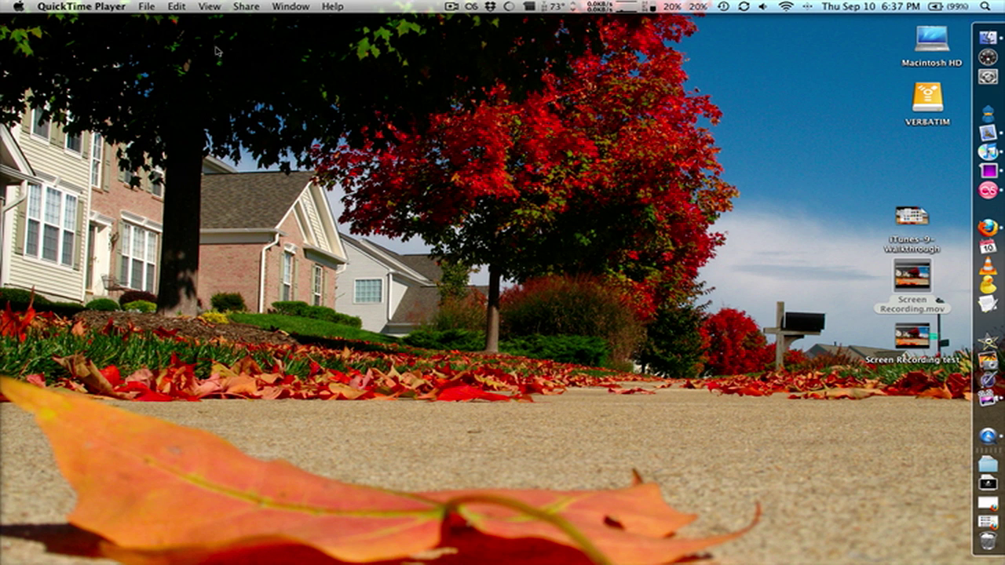
Step: Reopen Screen Recording test from the Desktop, play it, and close it
left_click(10, 26)
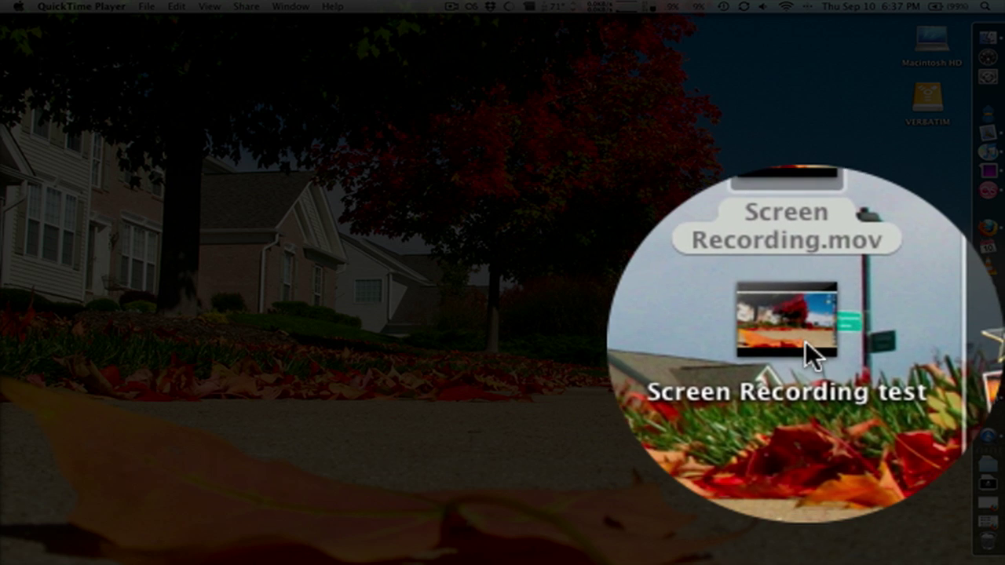
left_click(913, 335)
double_click(912, 335)
key("space")
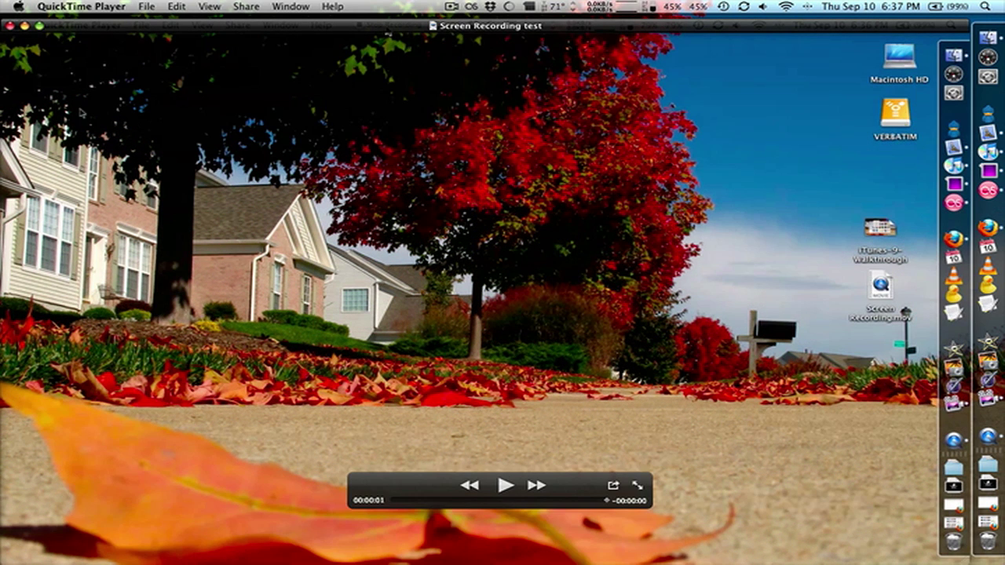
left_click(9, 26)
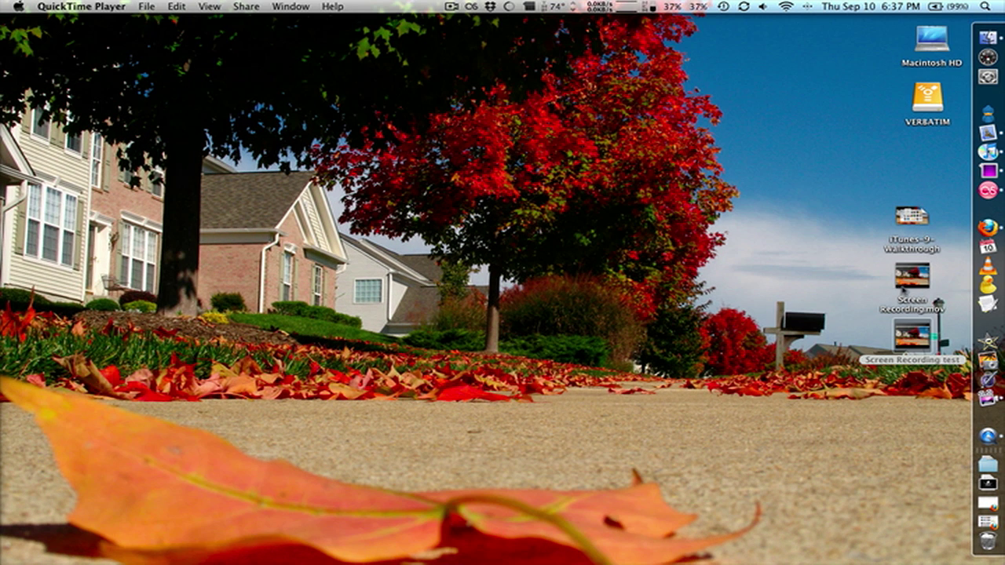
Step: Open the original Screen Recording.mov and play it, pausing at 00:00:03
double_click(909, 283)
key("space")
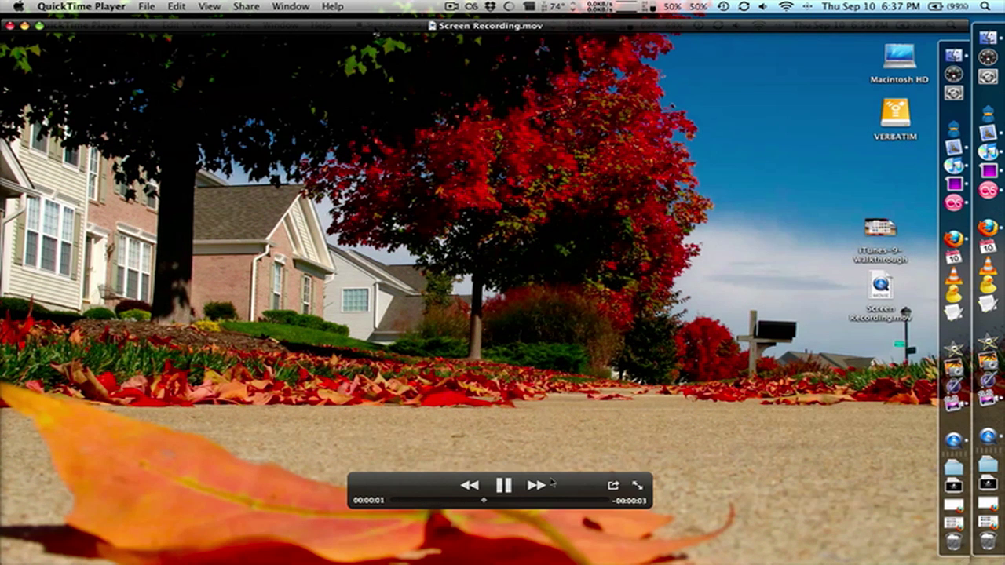
key("space")
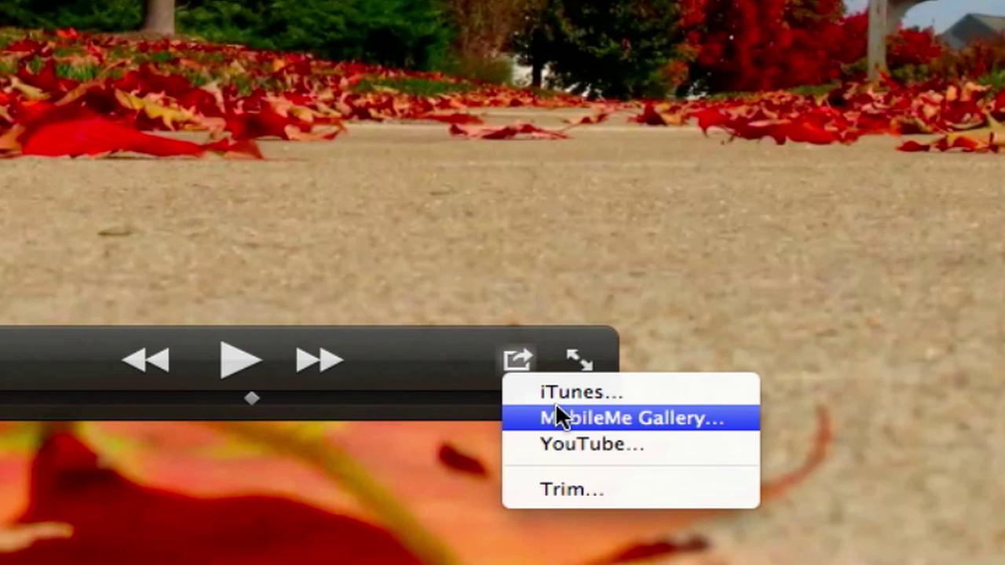
left_click(565, 444)
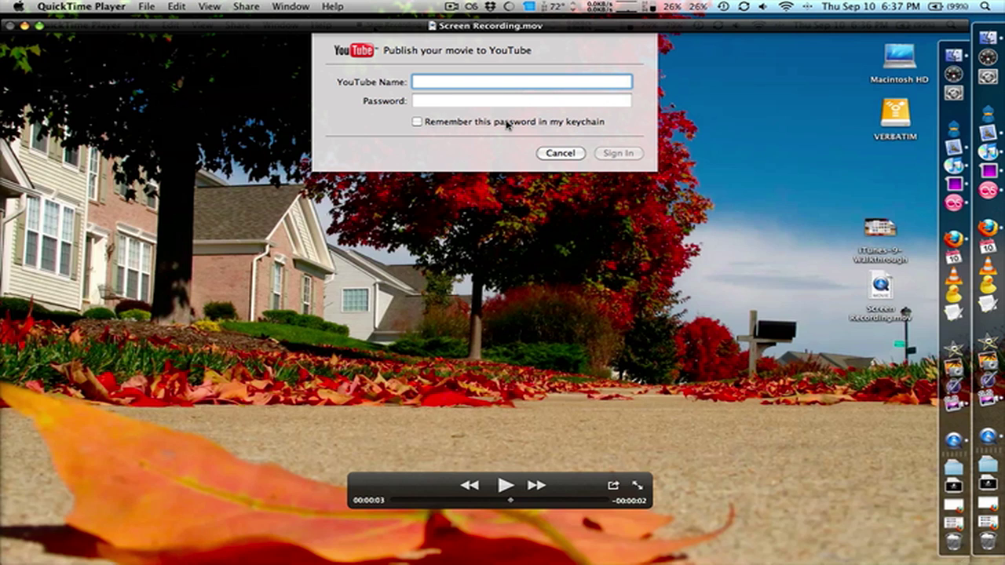
left_click(561, 154)
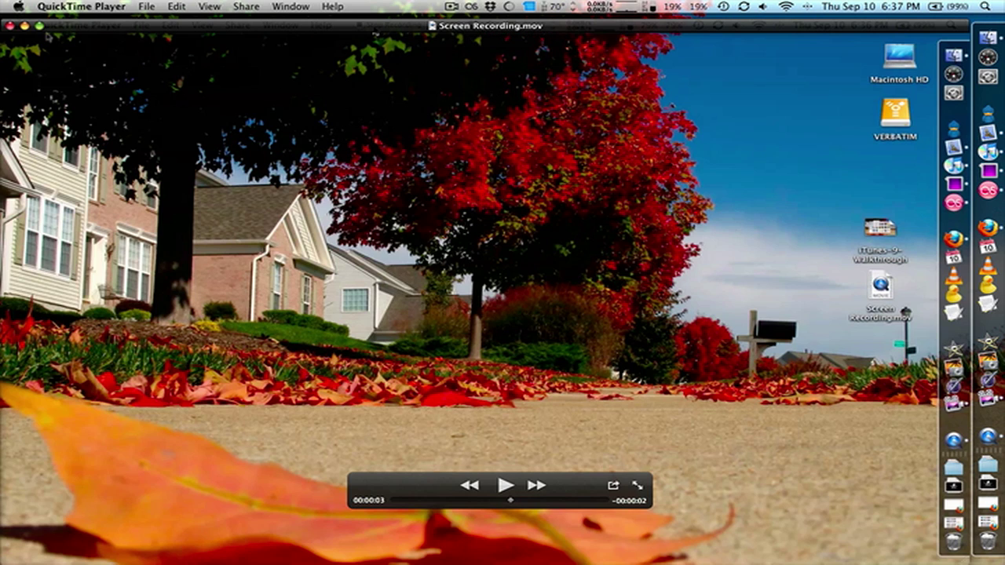